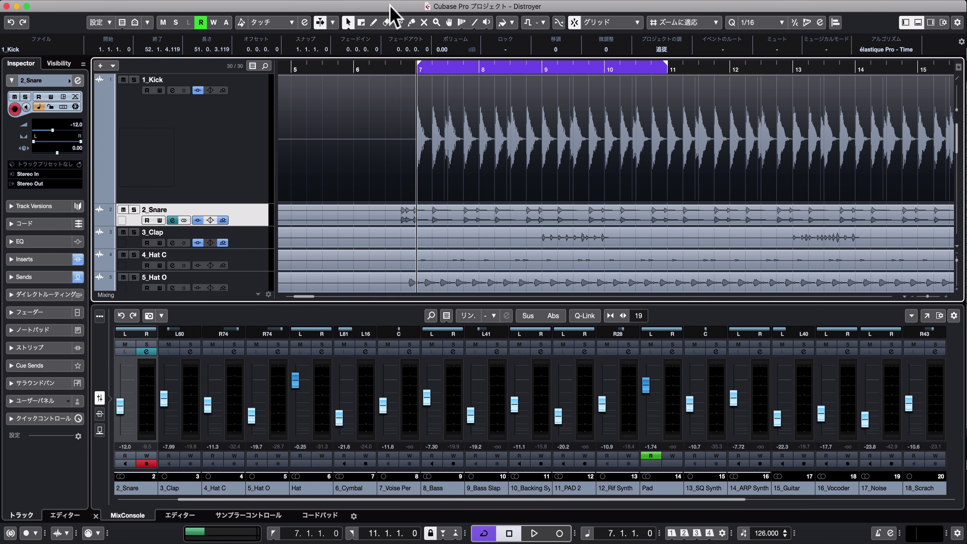
Play the looped section and solo the 1_Kick track to hear it on its own.
left_click(392, 22)
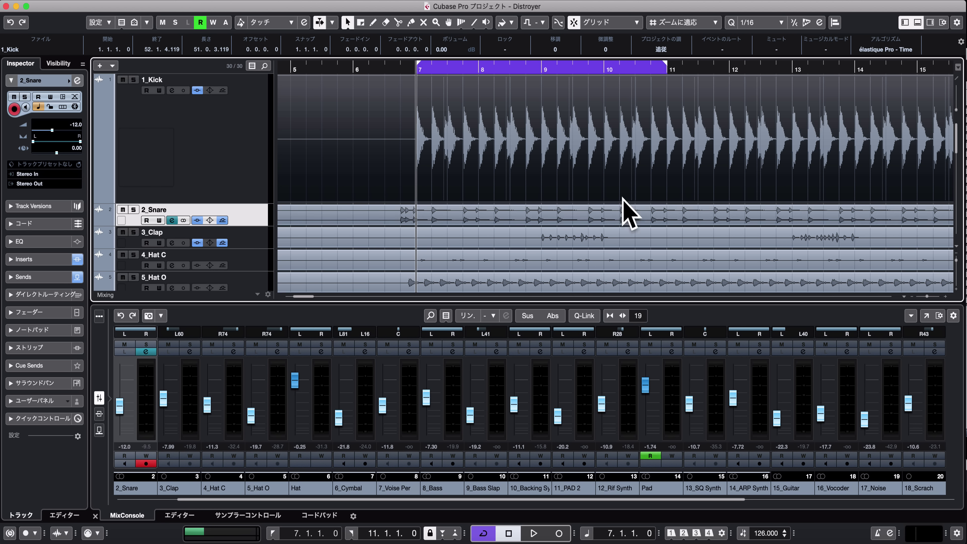
key("space")
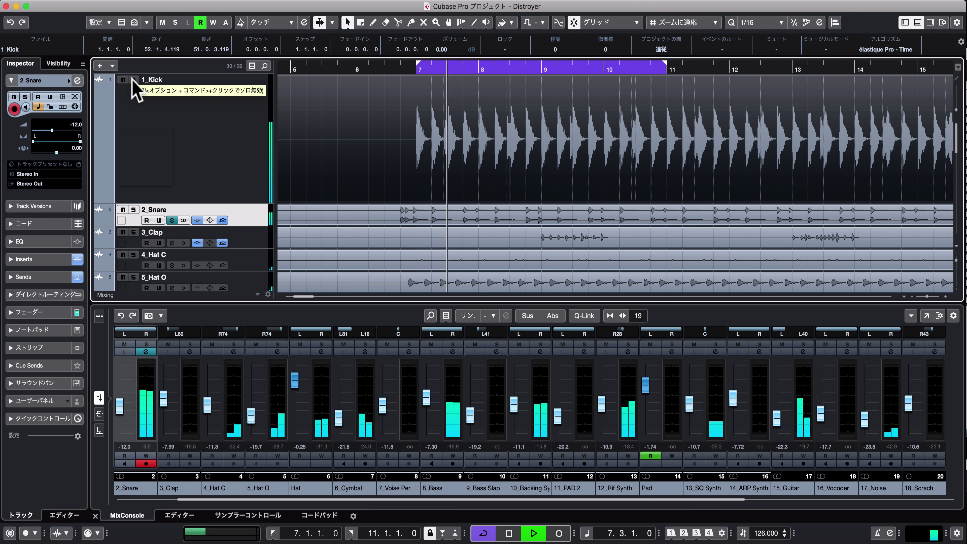
left_click(133, 80)
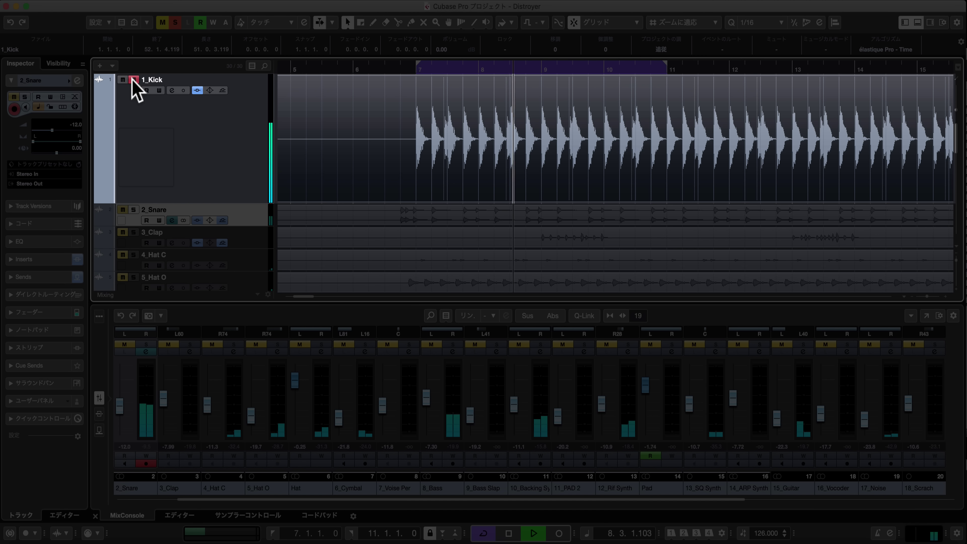
key("space")
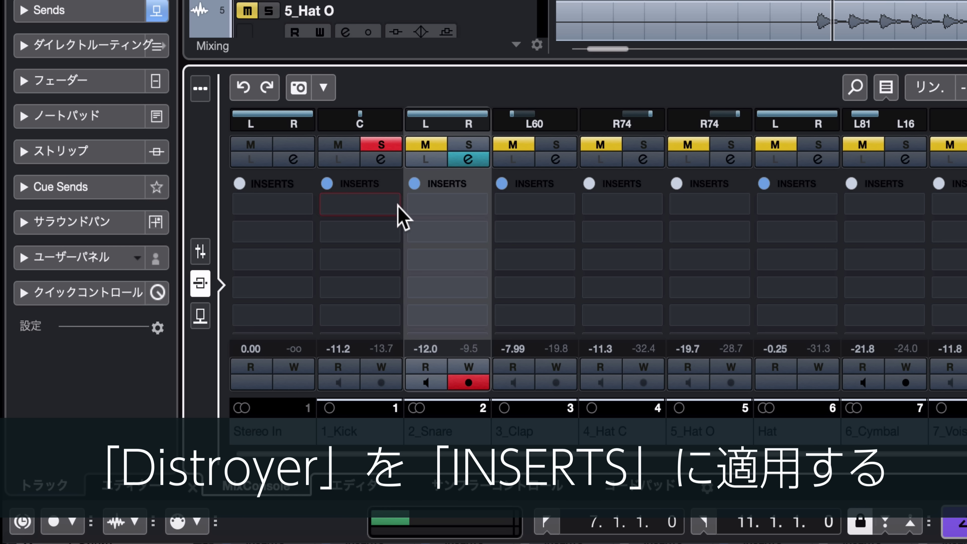
Load Steinberg's Distroyer distortion plug-in into the first insert slot of the 1_Kick channel.
left_click(391, 206)
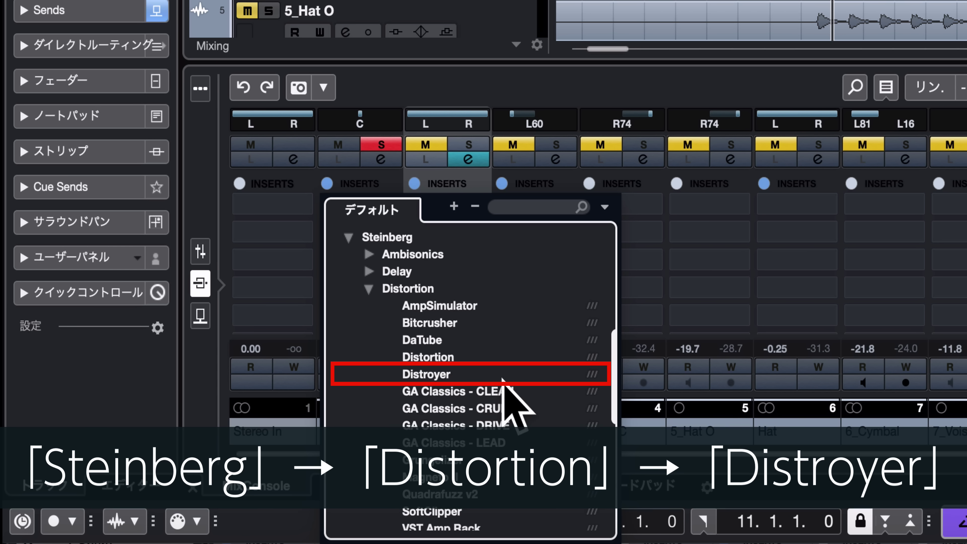
left_click(462, 374)
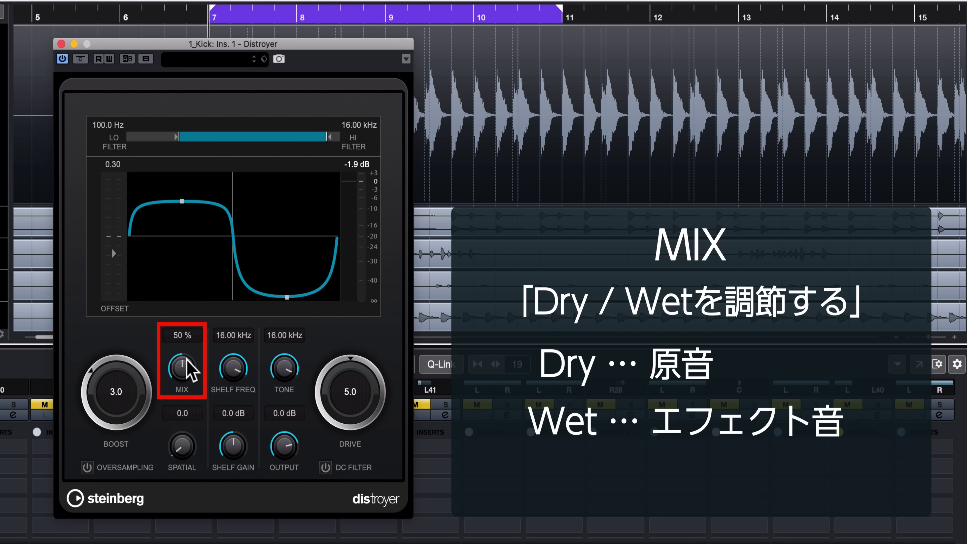
Audition the kick with Distroyer's MIX at 0 % and at 100 %, leaving it at 100 %.
mouse_move(188, 367)
left_mouse_down()
mouse_move(181, 384)
mouse_move(186, 366)
left_mouse_up()
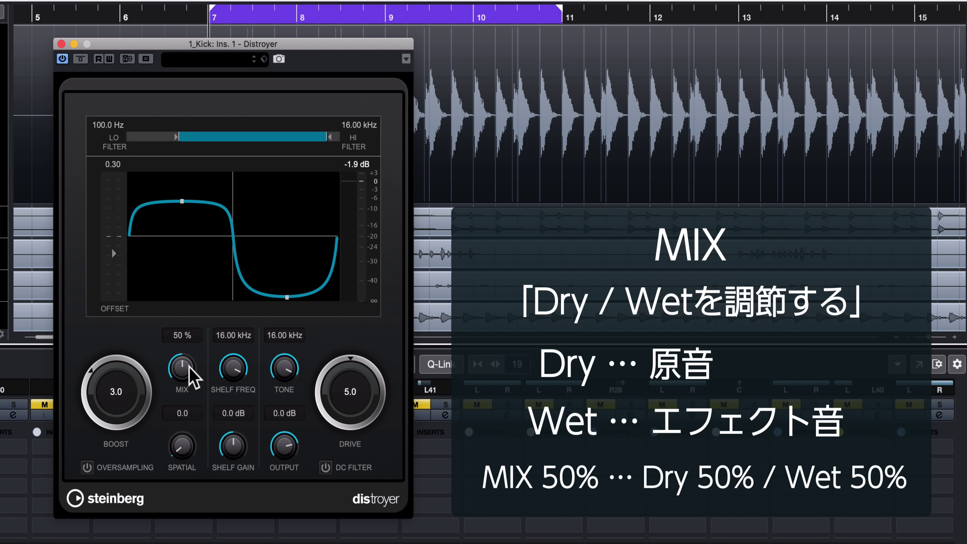
left_click_drag(185, 372, 162, 414)
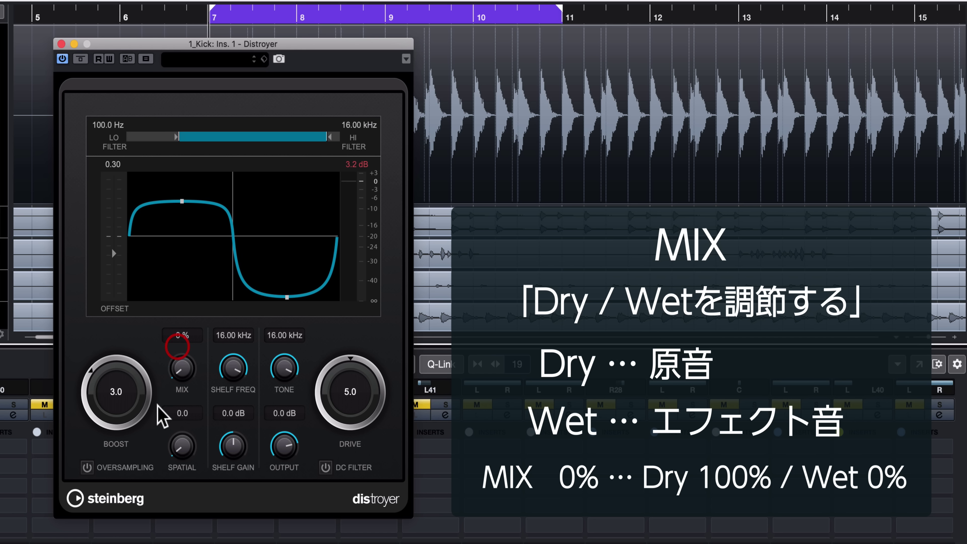
key("space")
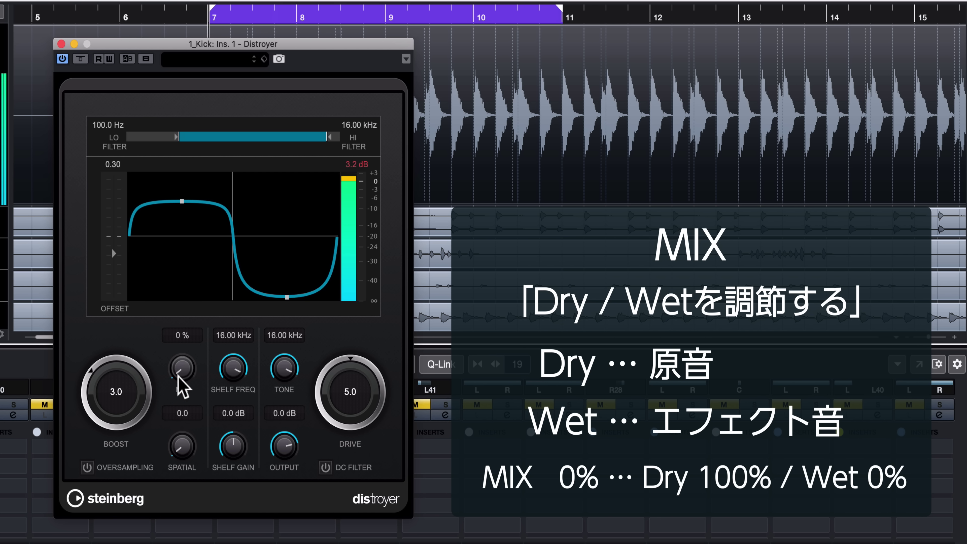
key("space")
left_click_drag(160, 426, 192, 329)
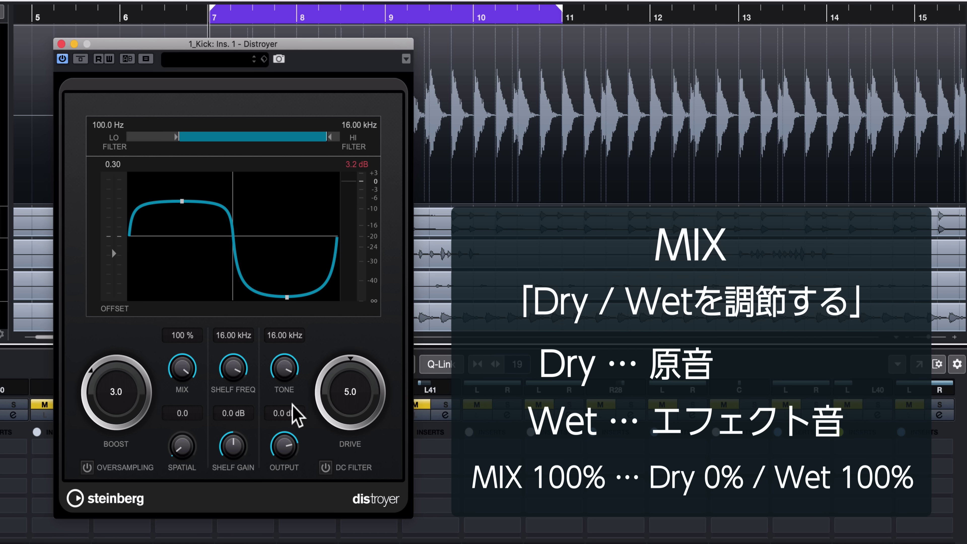
key("space")
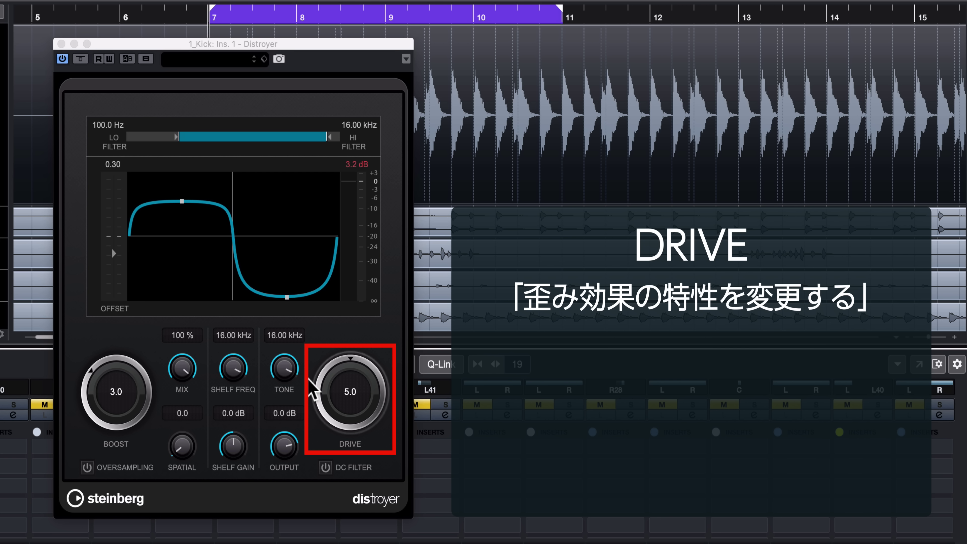
Audition the kick with Distroyer's DRIVE lowered to 0.0, and raise DRIVE to 10.0.
left_click_drag(362, 396, 316, 408)
key("space")
left_click(329, 402)
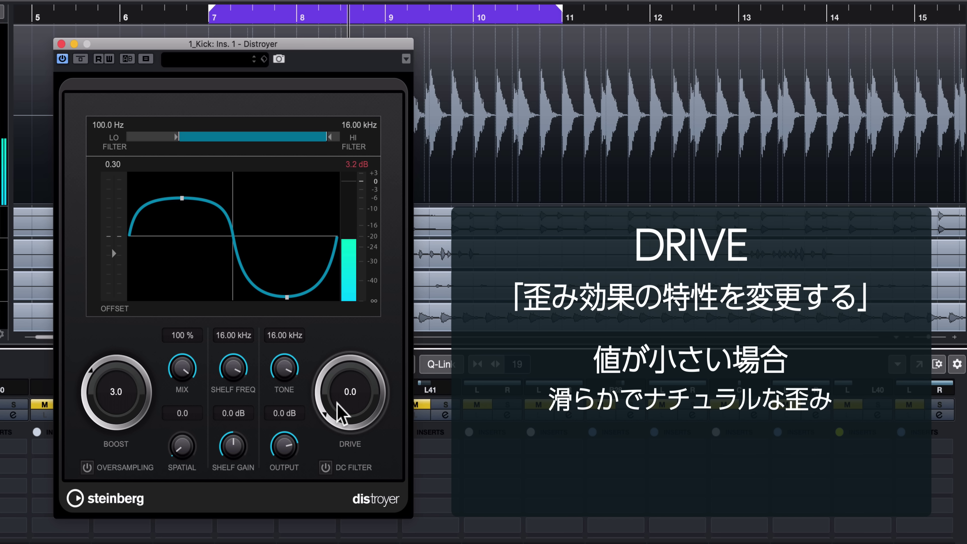
left_click_drag(334, 402, 362, 269)
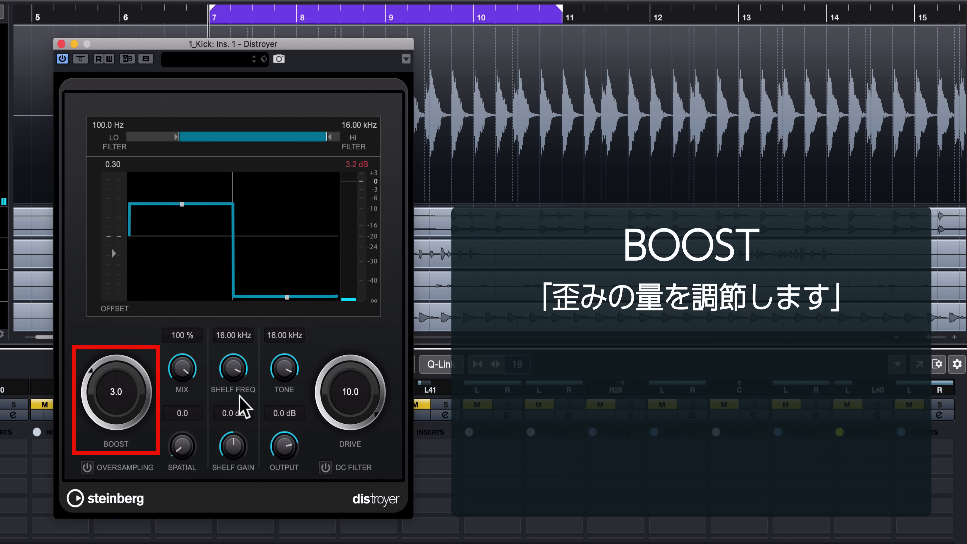
Raise Distroyer's BOOST to 10.0 and reduce MIX to about 61 % to blend in the dry kick.
left_click_drag(119, 411, 118, 377)
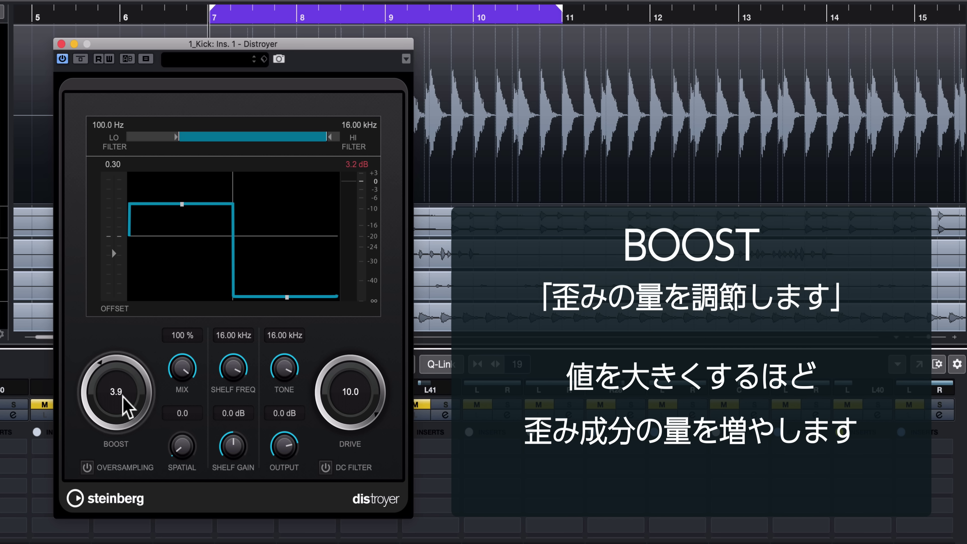
left_click_drag(123, 396, 144, 244)
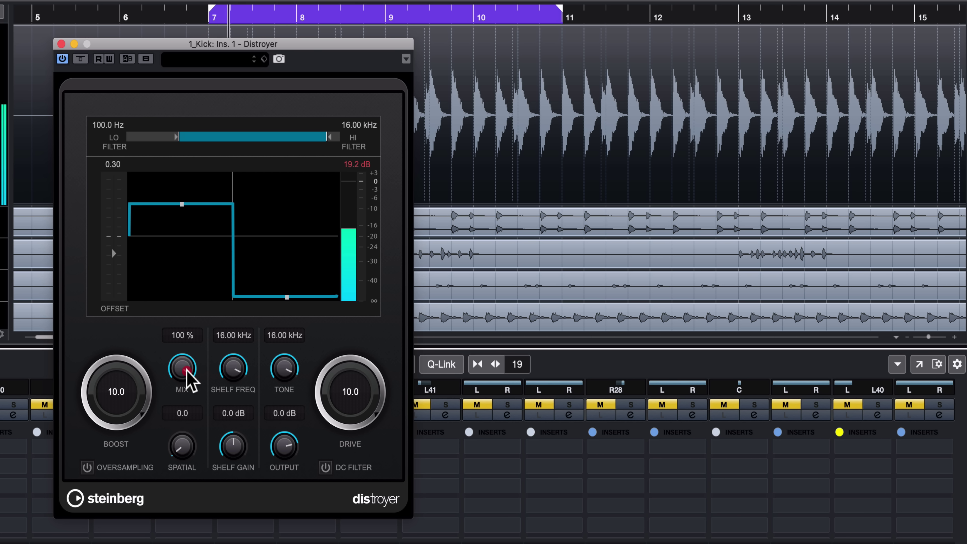
left_click_drag(186, 369, 172, 404)
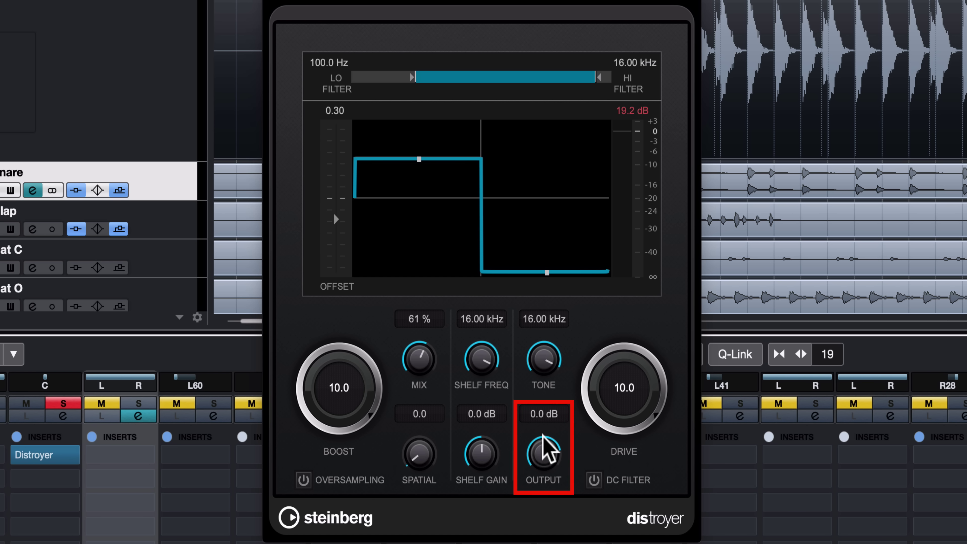
Lower Distroyer's OUTPUT to -10.8 dB, set MIX to 100 %, and play back the kick.
left_click_drag(551, 446, 540, 467)
left_click_drag(540, 464, 540, 465)
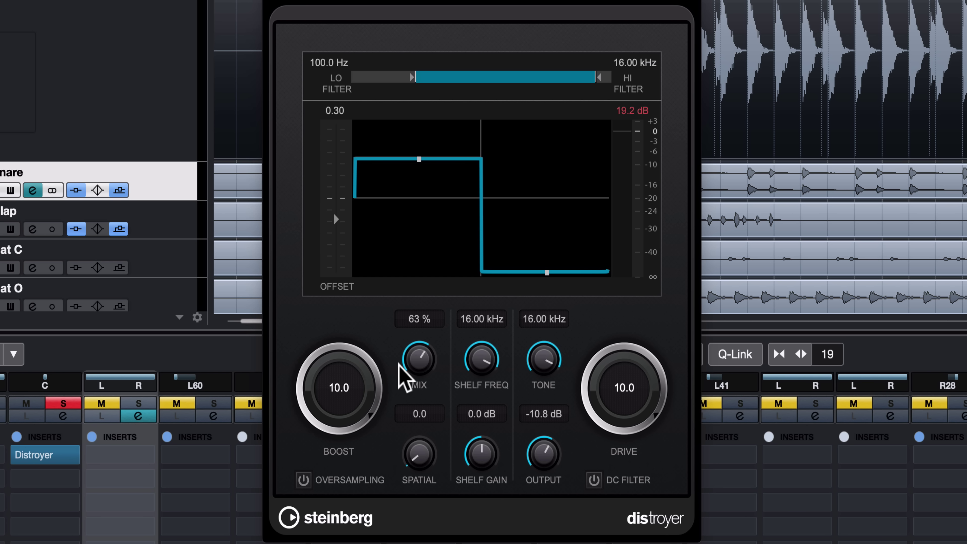
left_click_drag(413, 365, 421, 271)
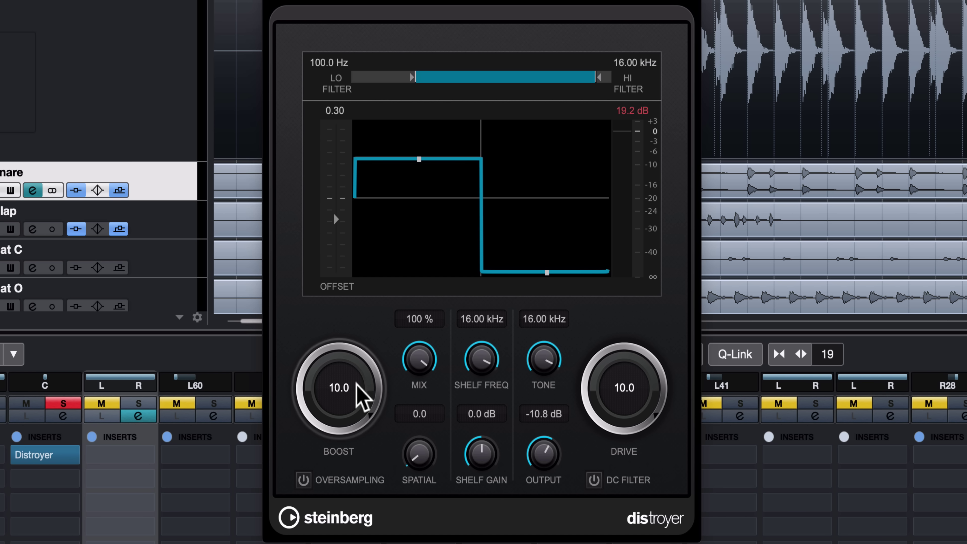
key("space")
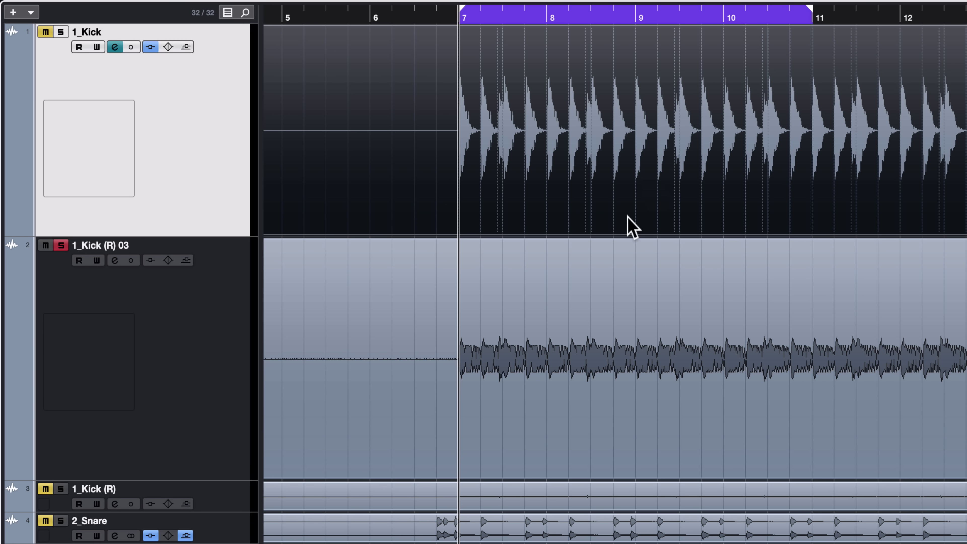
Split the clip on the 1_Kick (R) 03 track at the bar 7 to 11 locators and raise the middle part's clip volume.
left_click(604, 263)
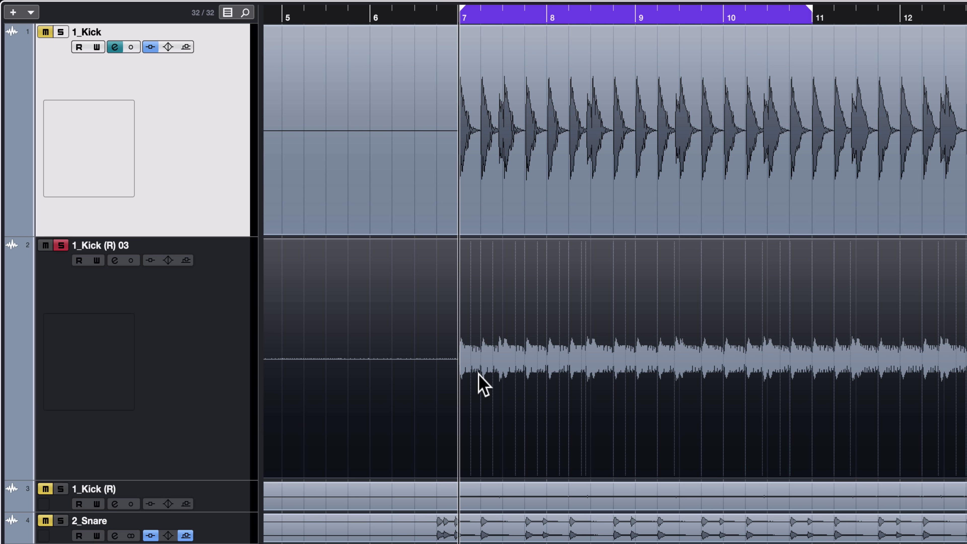
key("shift+x")
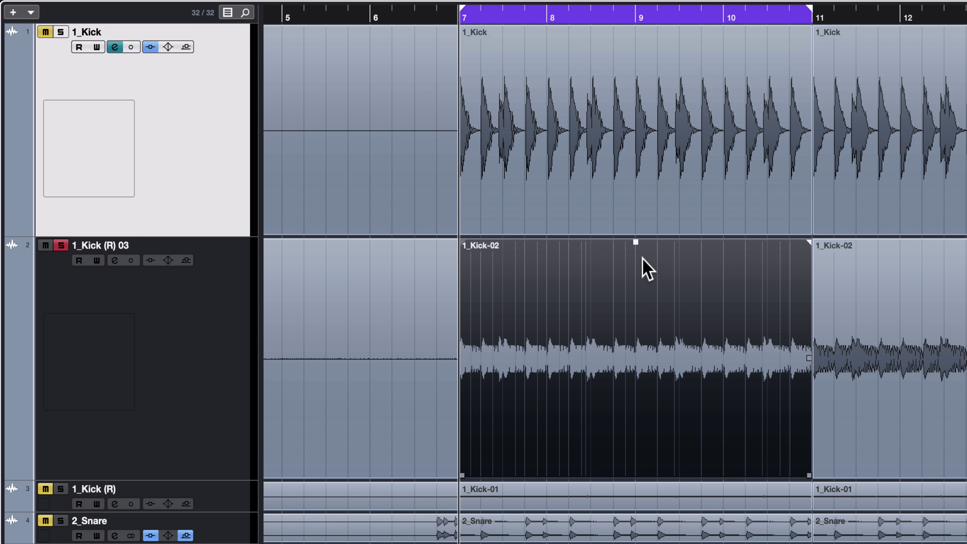
left_click_drag(635, 242, 635, 233)
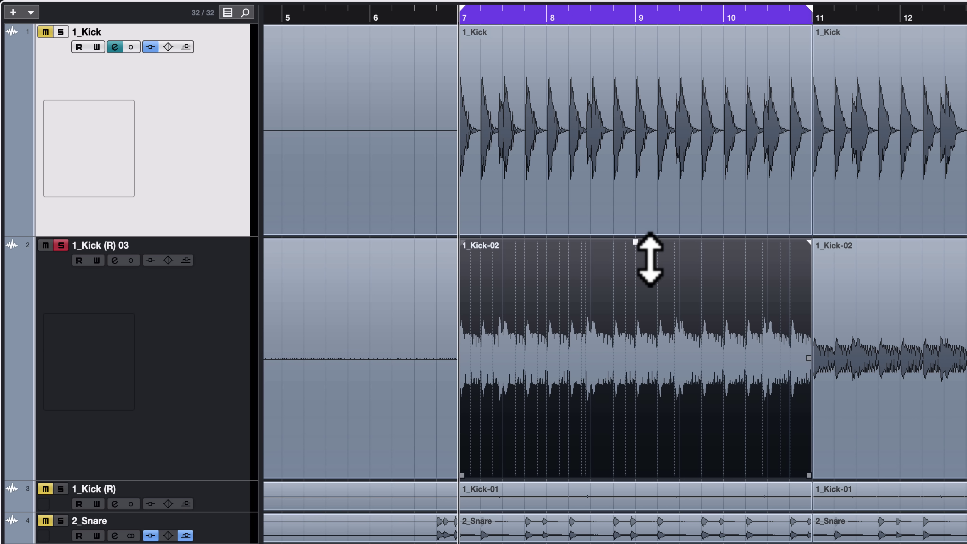
left_click_drag(635, 242, 635, 208)
left_click_drag(634, 208, 635, 190)
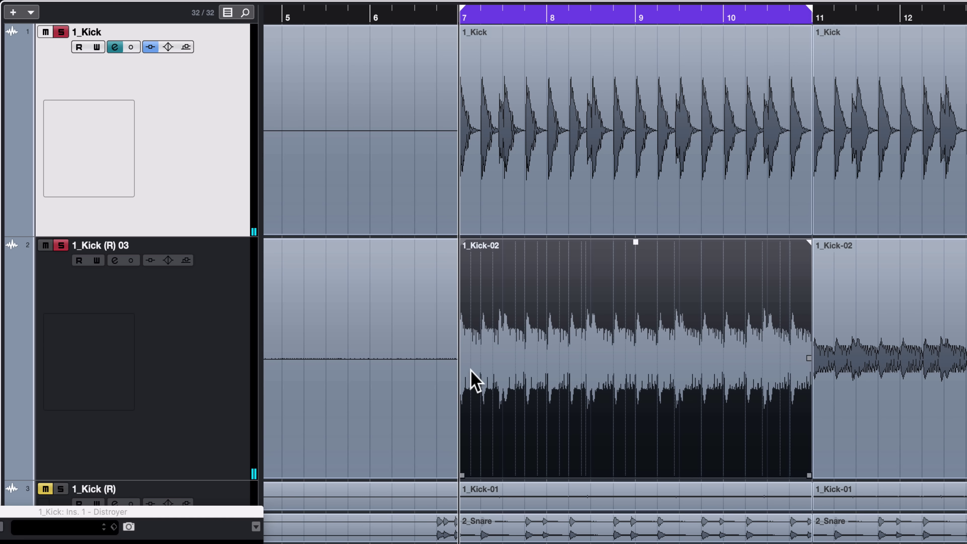
Play the loop with both kick tracks soloed, and audition 1_Kick alone with 1_Kick (R) 03 unsoloed.
key("space")
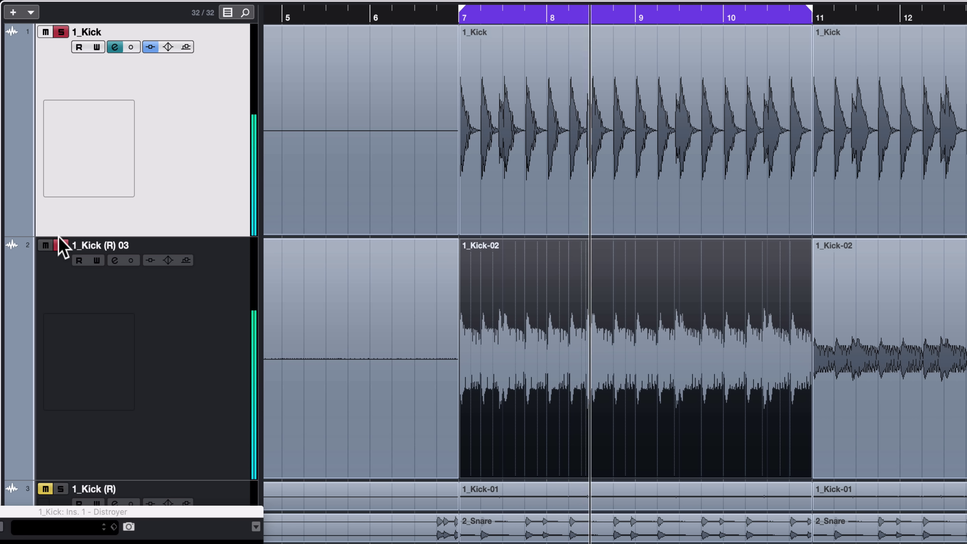
key("space")
left_click(60, 245)
left_click(45, 245)
key("space")
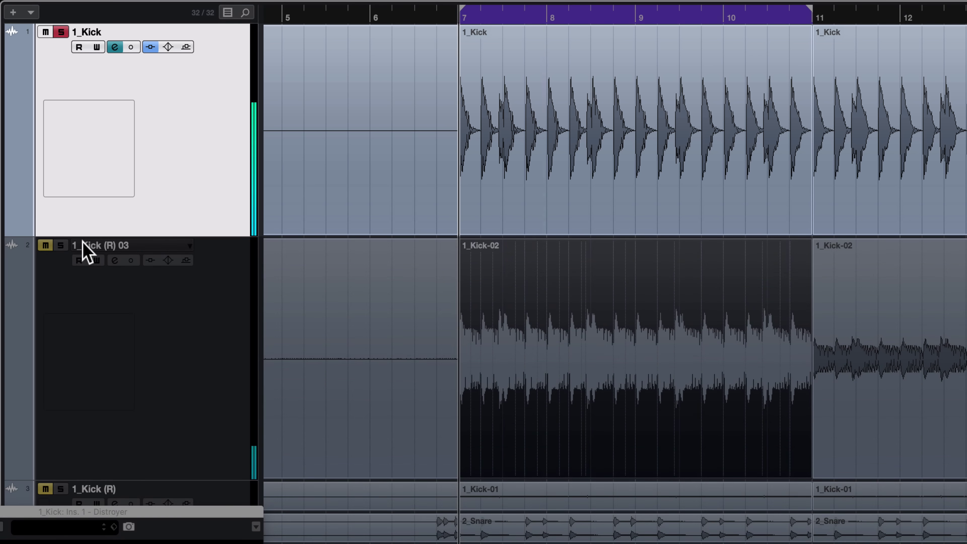
Solo 1_Kick (R) 03 and unsolo 1_Kick to audition the rendered distorted kick by itself.
left_click(45, 245)
left_click(60, 245)
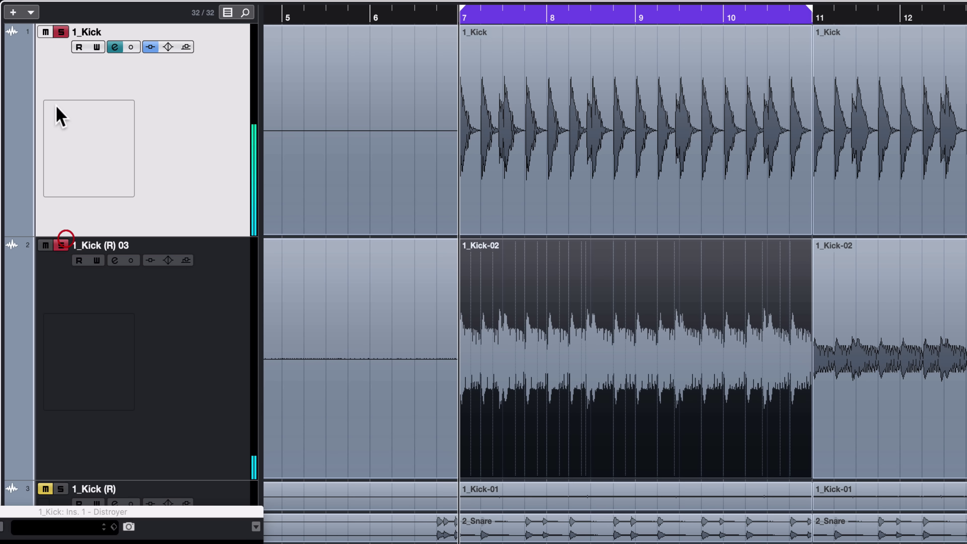
left_click(60, 31)
left_click(46, 31)
key("space")
key("space")
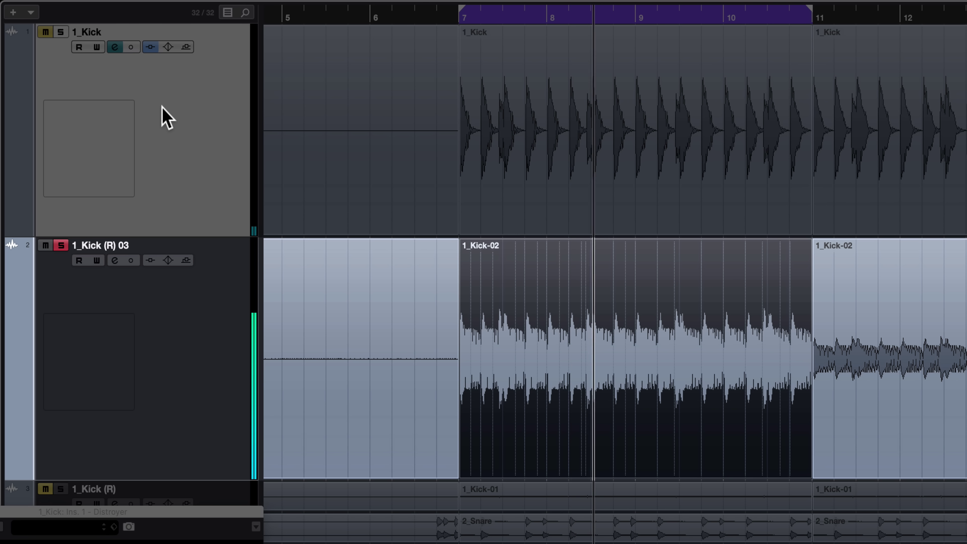
left_click(167, 118)
key("space")
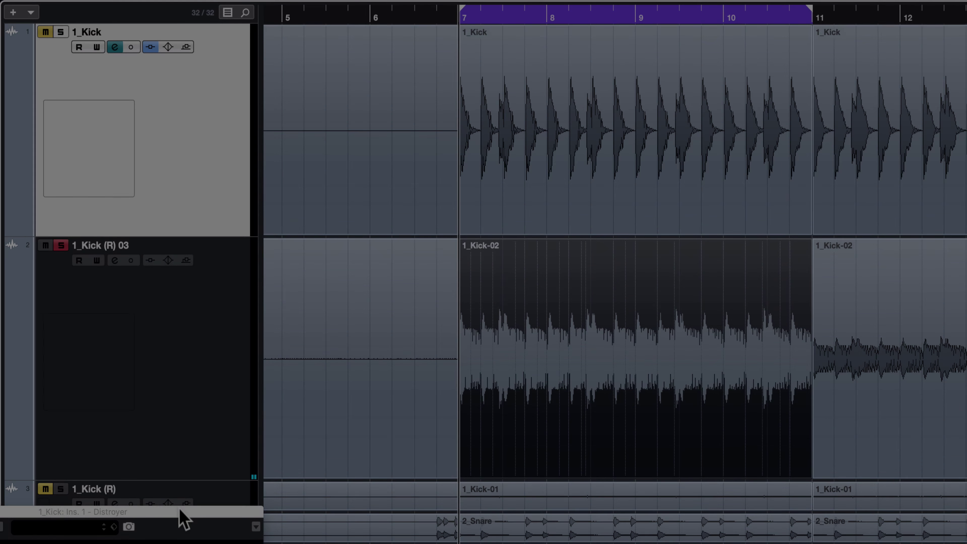
left_click(188, 495)
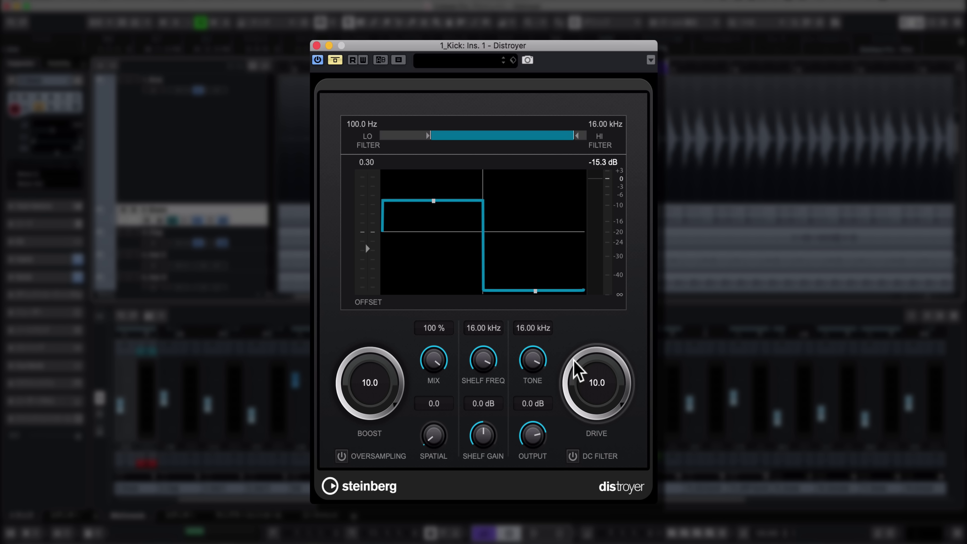